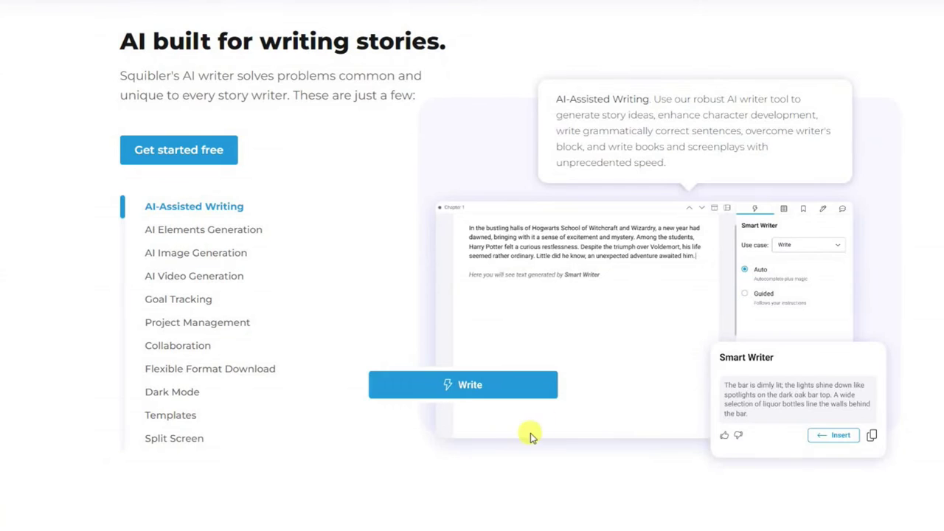
Show each feature description in turn, from AI Elements Generation through Collaboration to Dark Mode
click(219, 234)
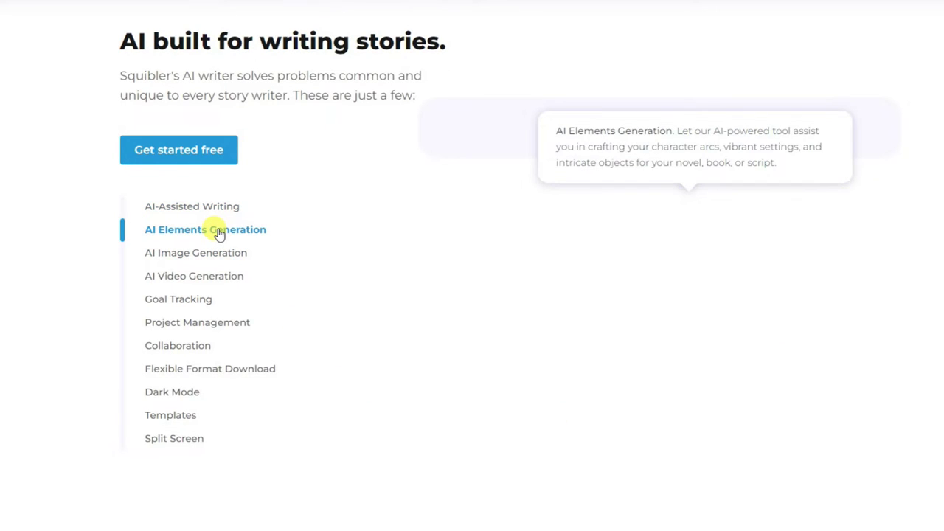
click(210, 255)
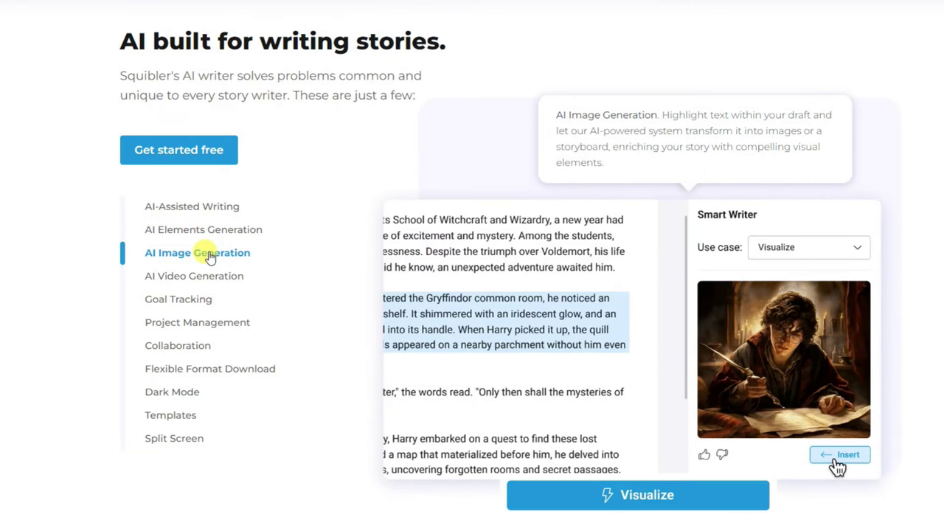
click(198, 277)
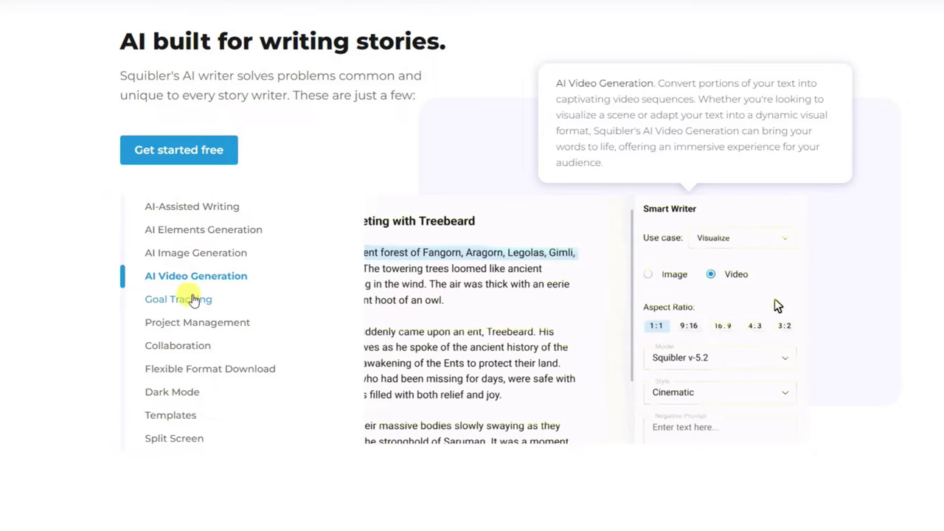
click(192, 303)
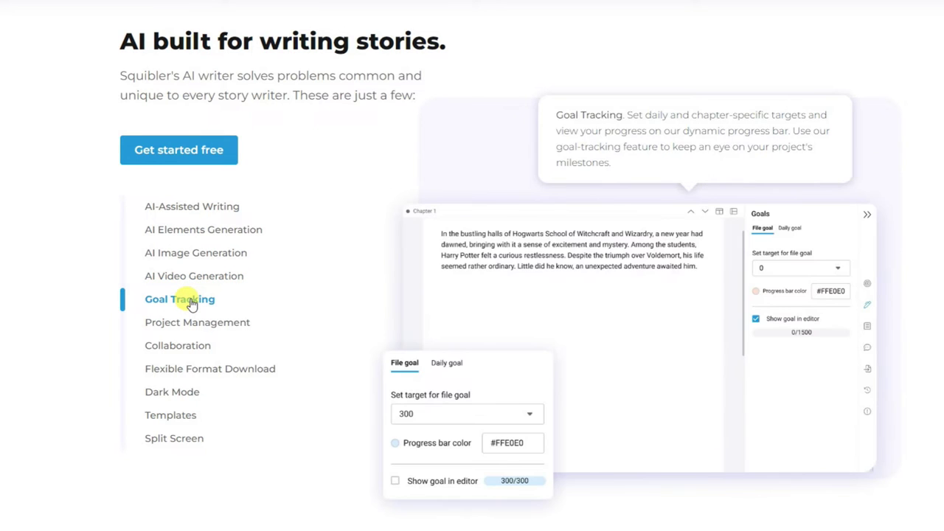
click(194, 328)
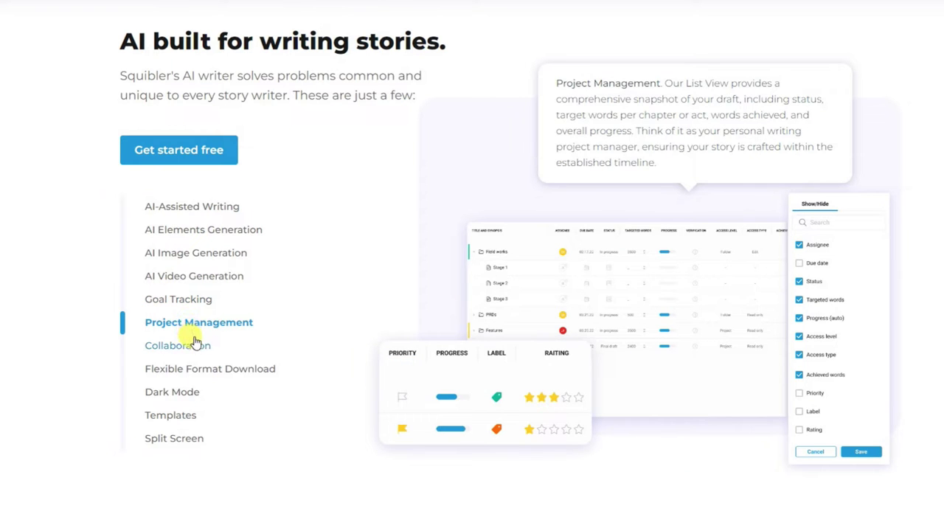
click(195, 348)
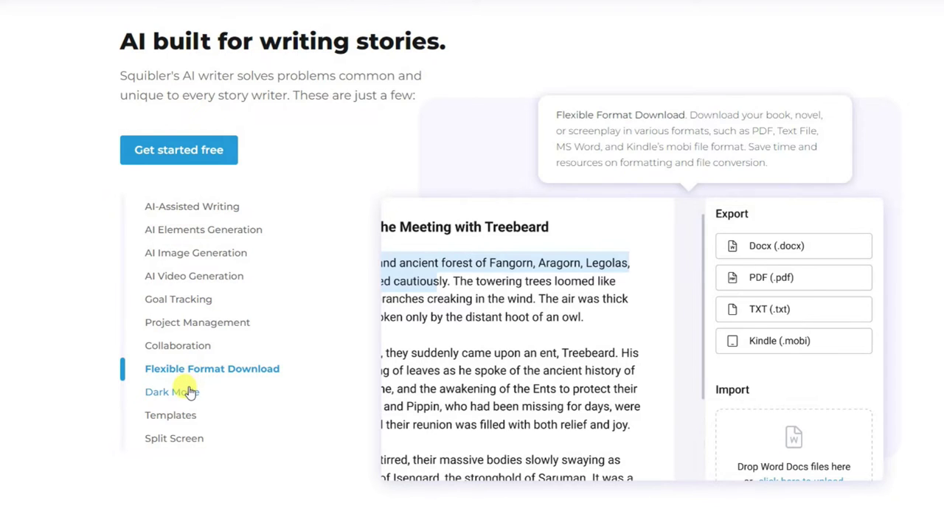
click(189, 391)
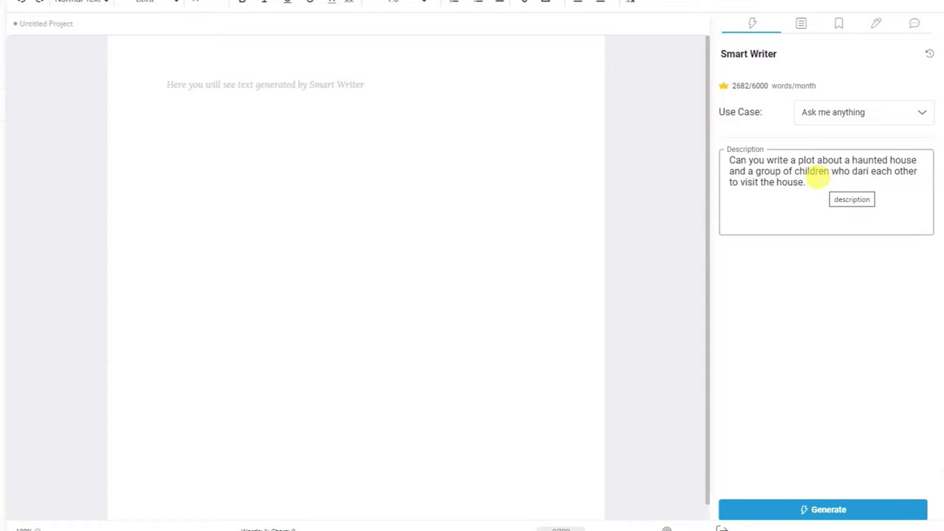
Generate the haunted-house children's story from the Smart Writer prompt
click(846, 511)
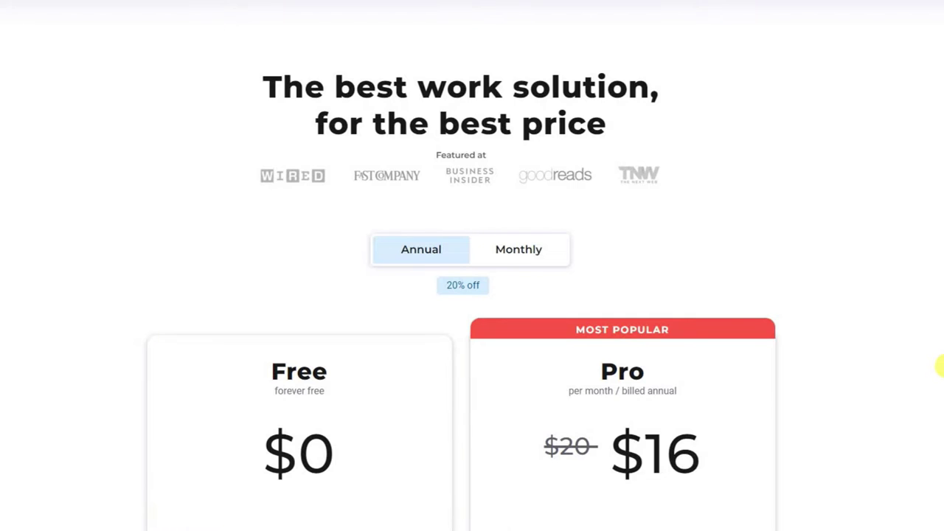
Switch the pricing page to monthly billing and show the Signup and Start free trial buttons
scroll(941, 365, down, 2)
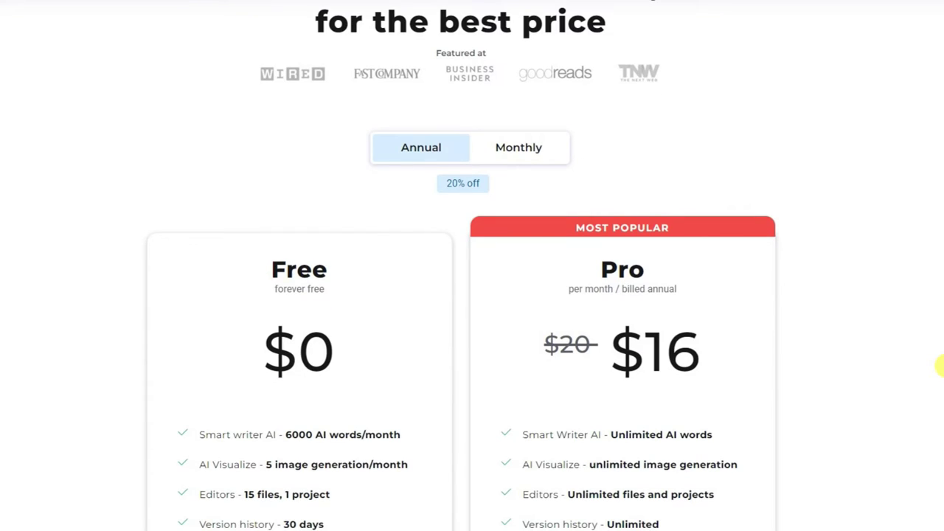
scroll(941, 366, down, 1)
scroll(941, 368, down, 1)
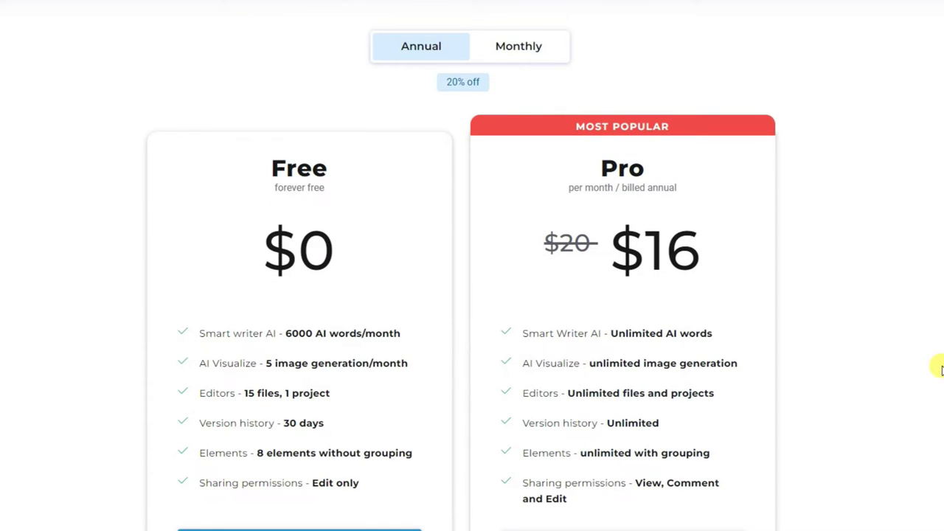
click(504, 50)
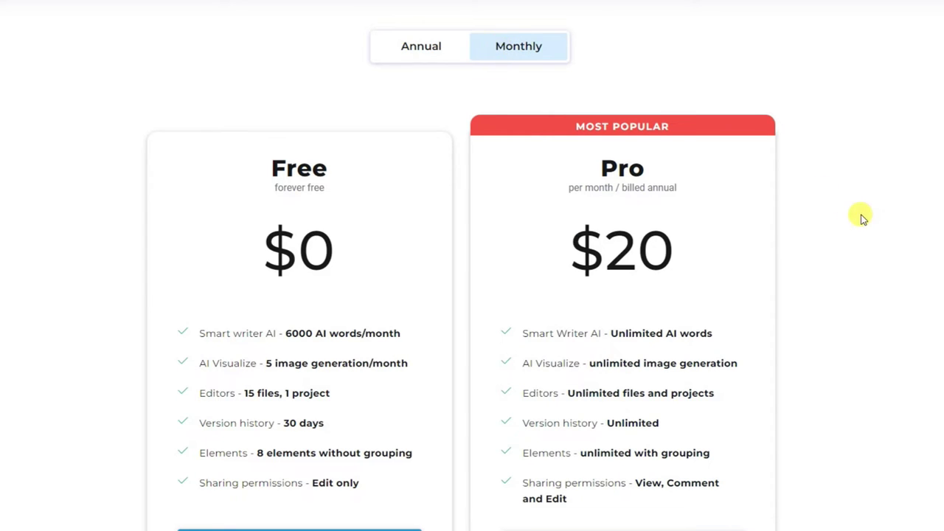
scroll(864, 218, down, 1)
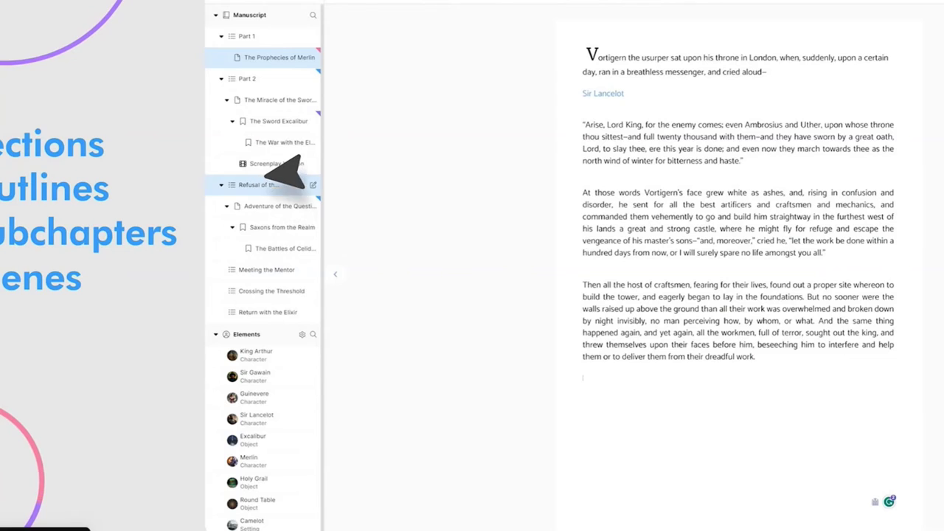
Move the 'Refusal of the Call' section up under Part 1 in the Manuscript tree
drag(301, 88, 296, 59)
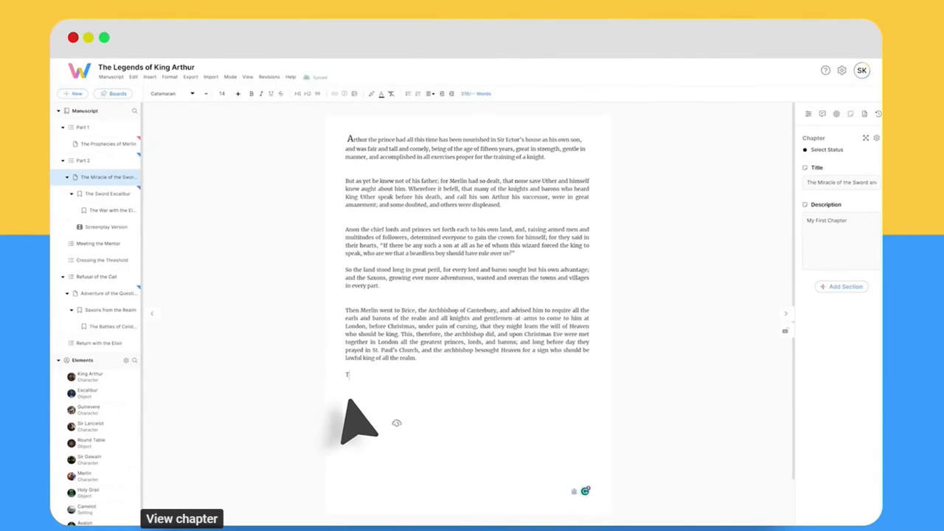
Add the line 'This is saving in real-time' below the chapter's last paragraph
text(his is saving in rea)
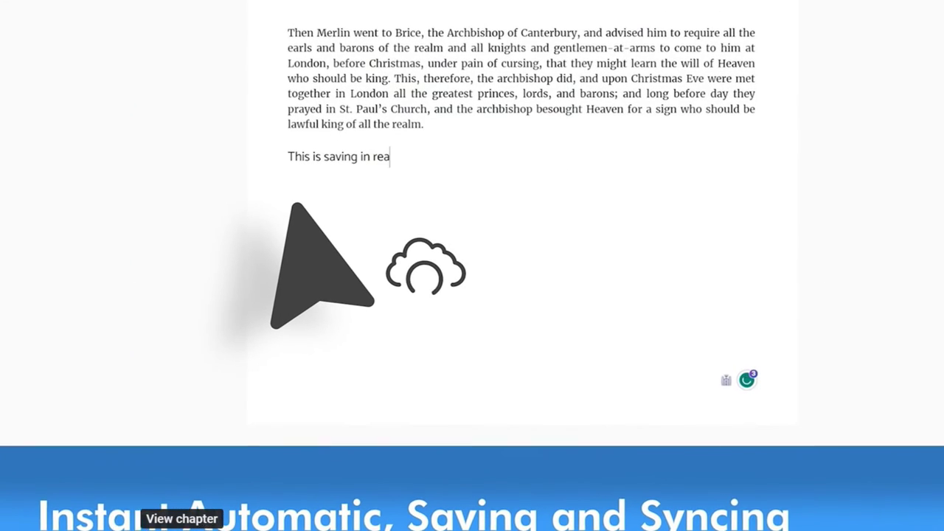